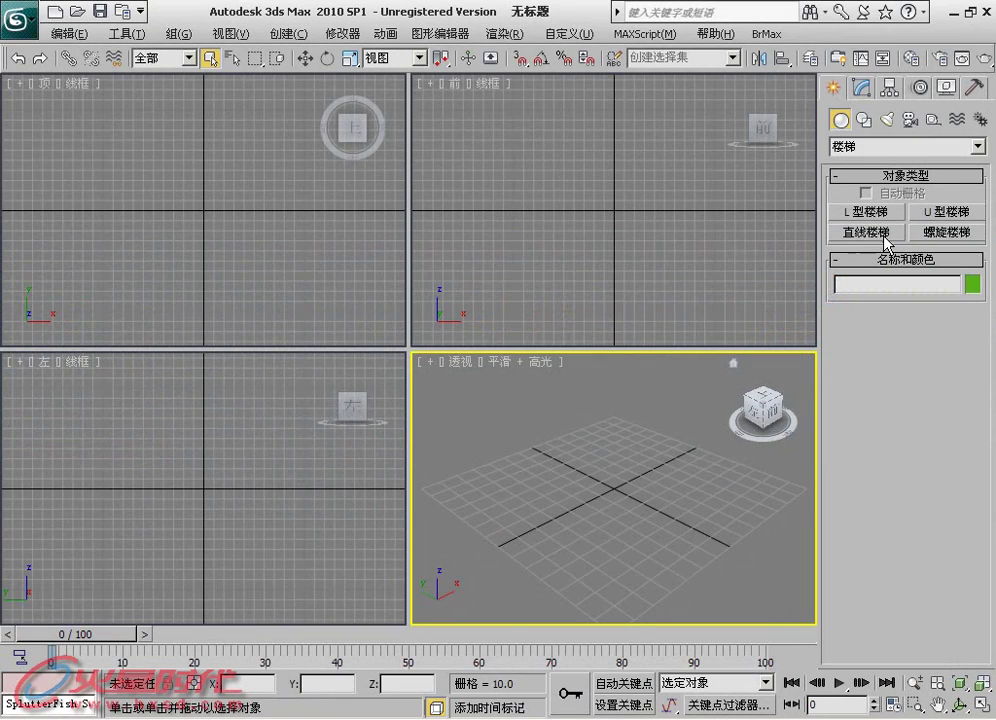
# - Check the reference staircase photo, then build a straight stair 46.597 long, 111.035 wide, 59.269 high
pyautogui.hotkey('alt', 'Tab')
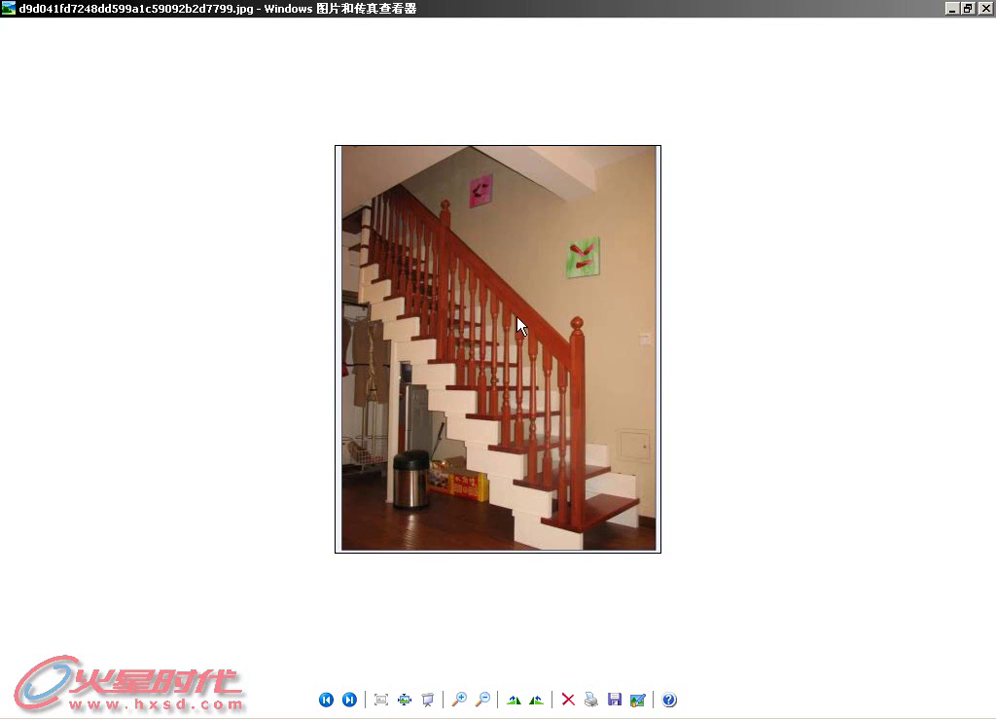
pyautogui.hotkey('alt', 'Tab')
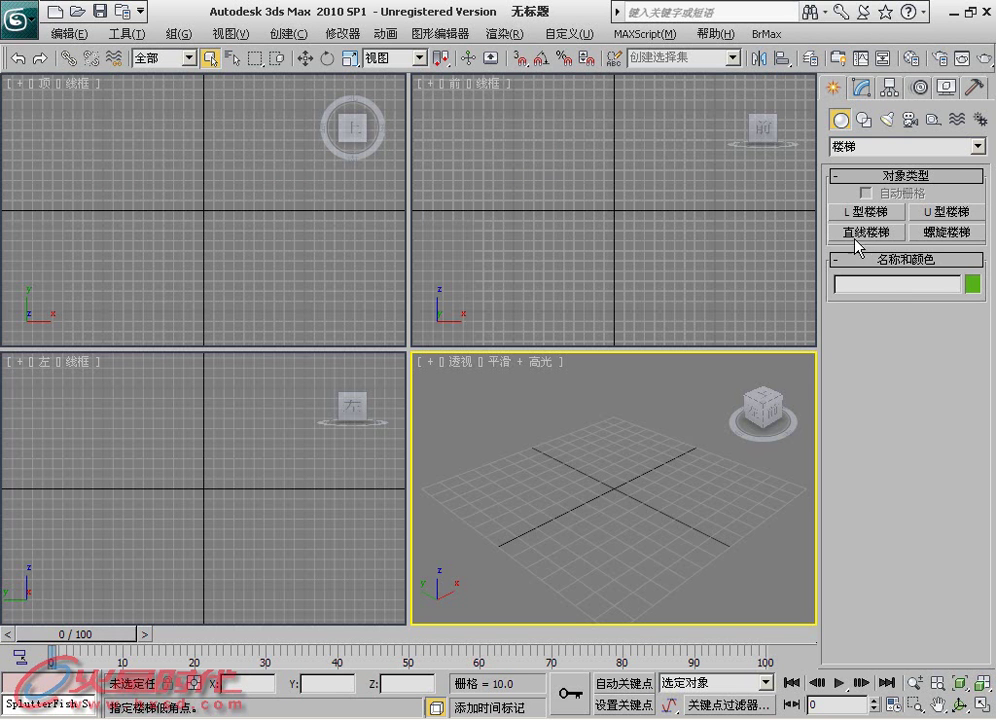
pyautogui.click(896, 238)
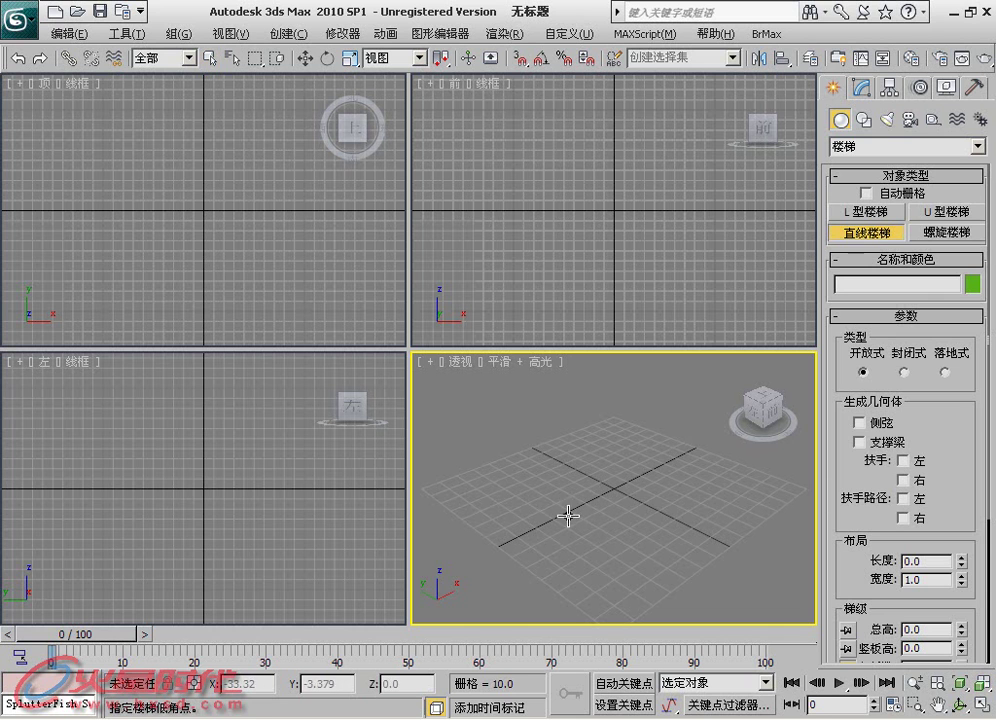
pyautogui.moveTo(538, 526); pyautogui.dragTo(608, 574)
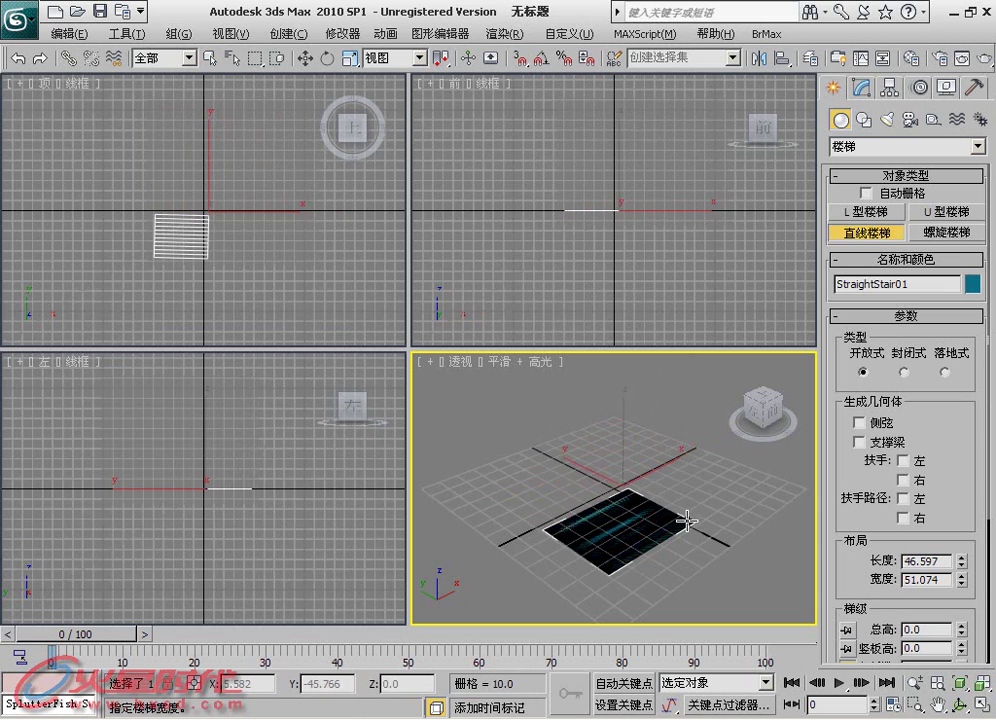
pyautogui.click(759, 480)
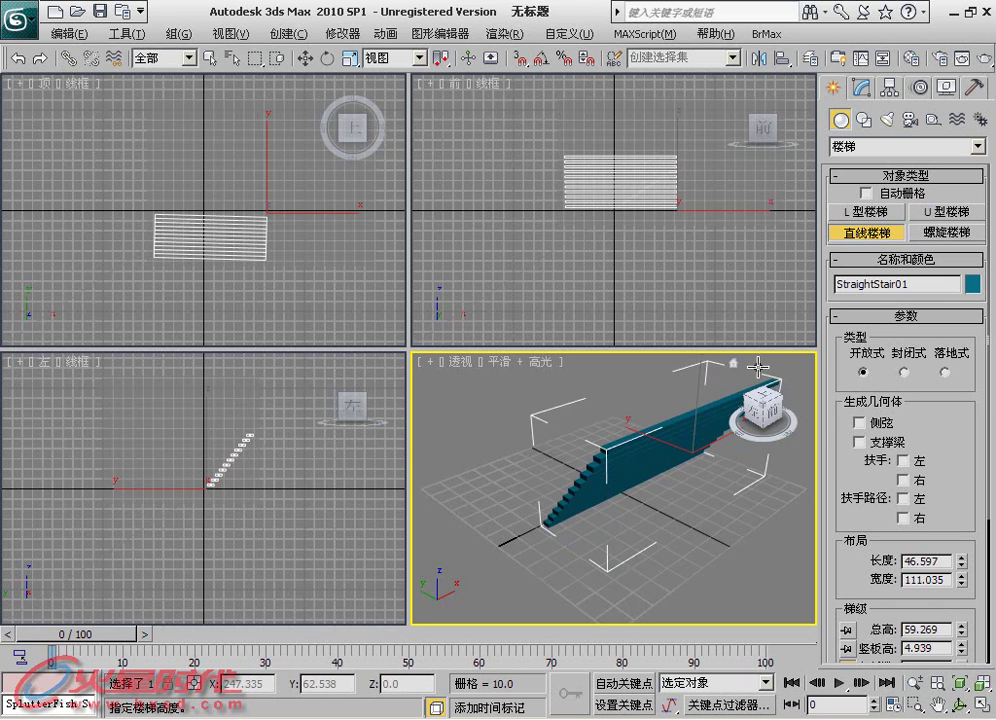
pyautogui.click(759, 367)
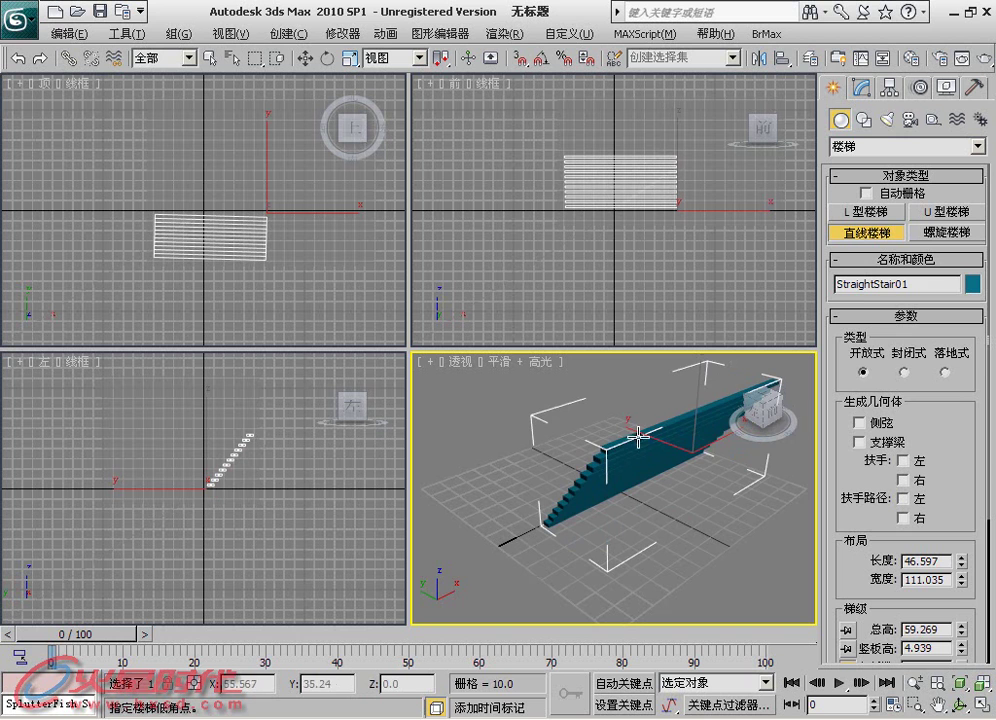
pyautogui.keyDown('alt'); pyautogui.moveTo(554, 476); pyautogui.dragTo(657, 467, button='middle'); pyautogui.keyUp('alt')
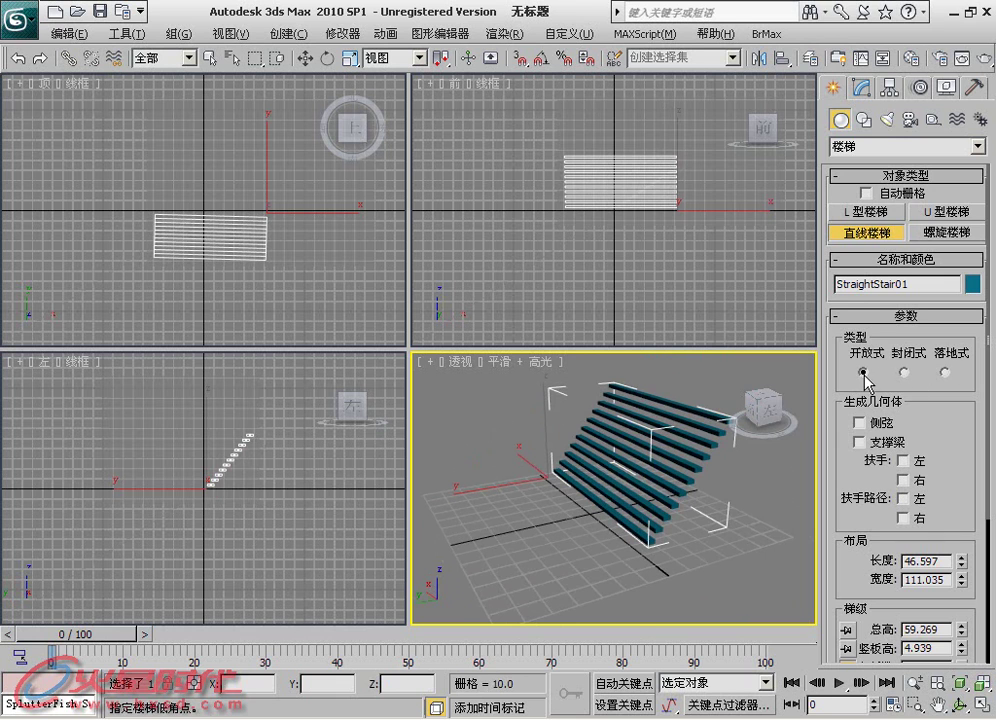
pyautogui.click(905, 372)
pyautogui.click(944, 372)
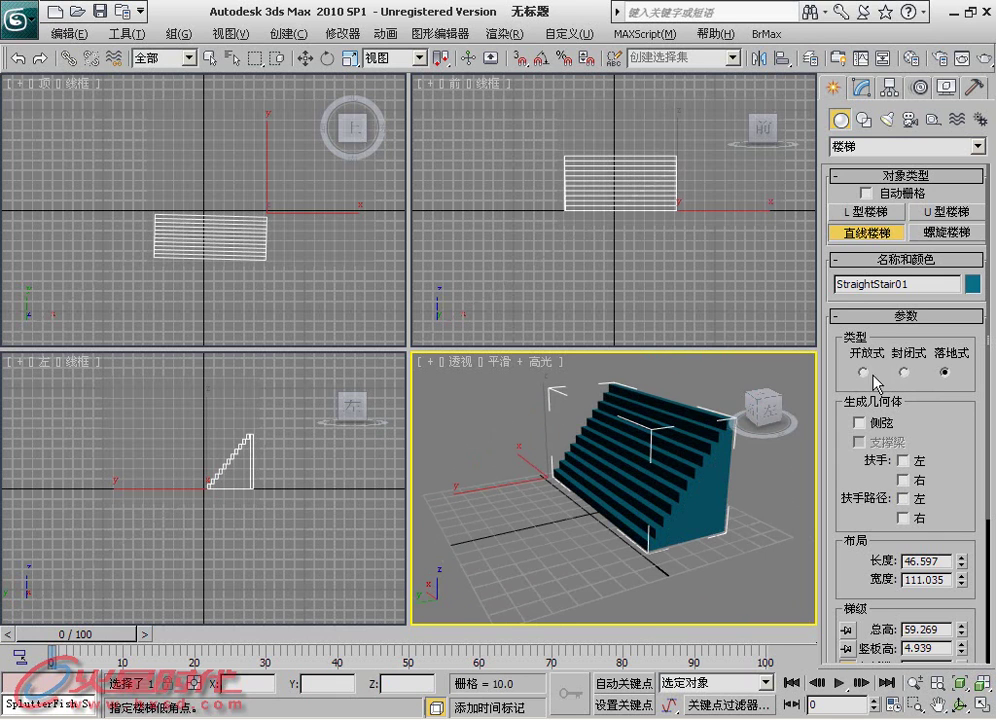
pyautogui.click(905, 372)
pyautogui.click(944, 372)
pyautogui.click(863, 372)
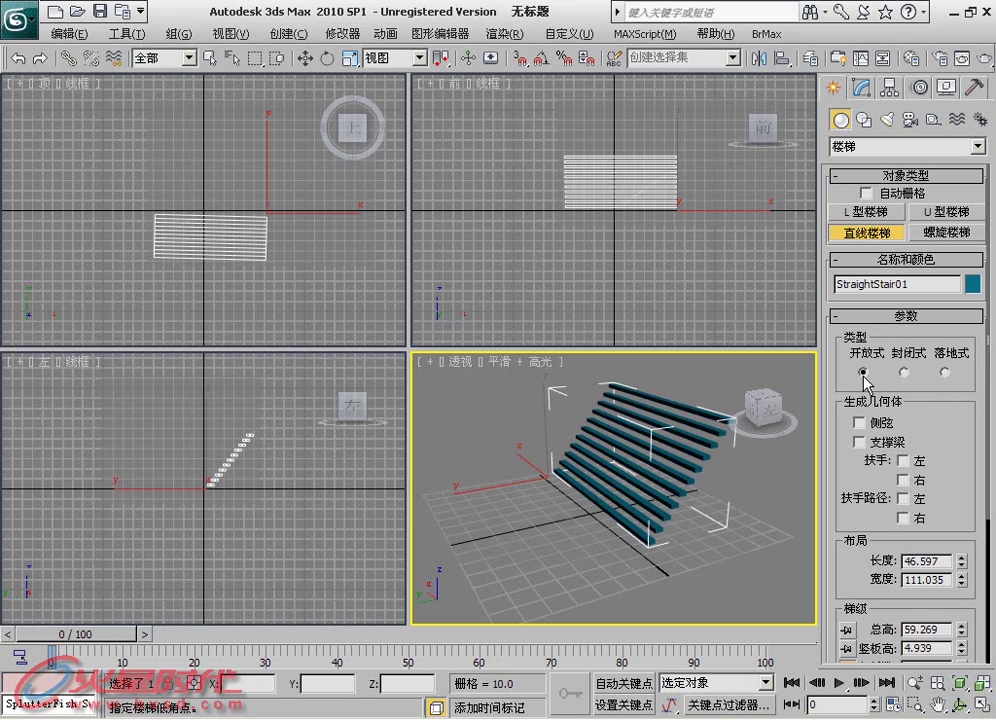
# - Enable the stair carriage and set it to depth 237.744 and width 28.956
pyautogui.click(859, 441)
pyautogui.moveTo(853, 537)
pyautogui.mouseDown()
pyautogui.moveTo(851, 356)
pyautogui.moveTo(860, 405)
pyautogui.mouseUp()
pyautogui.click(866, 620)
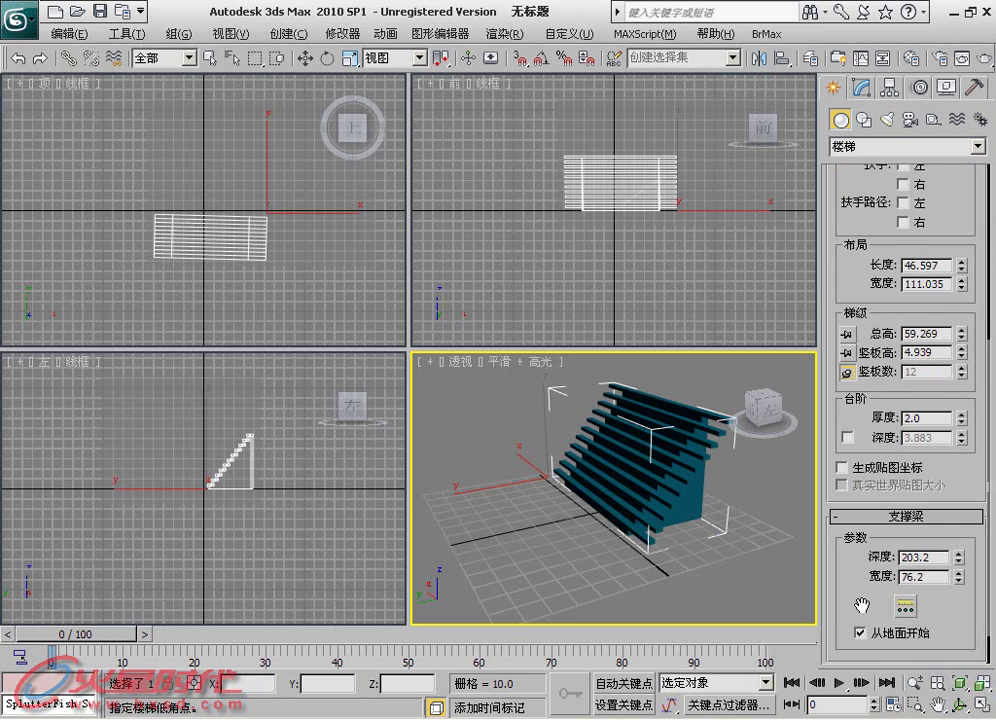
pyautogui.moveTo(945, 512); pyautogui.dragTo(882, 513)
pyautogui.moveTo(958, 521); pyautogui.dragTo(925, 583)
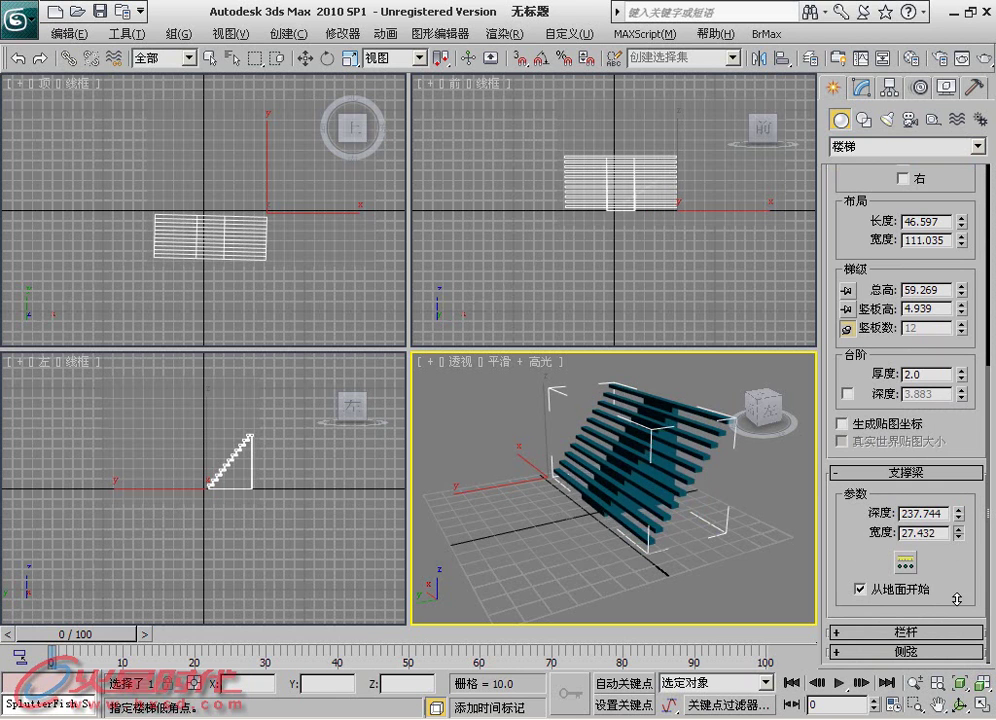
# - Review the Carriage Spacing settings, keeping the even spacing mode unchanged
pyautogui.click(906, 566)
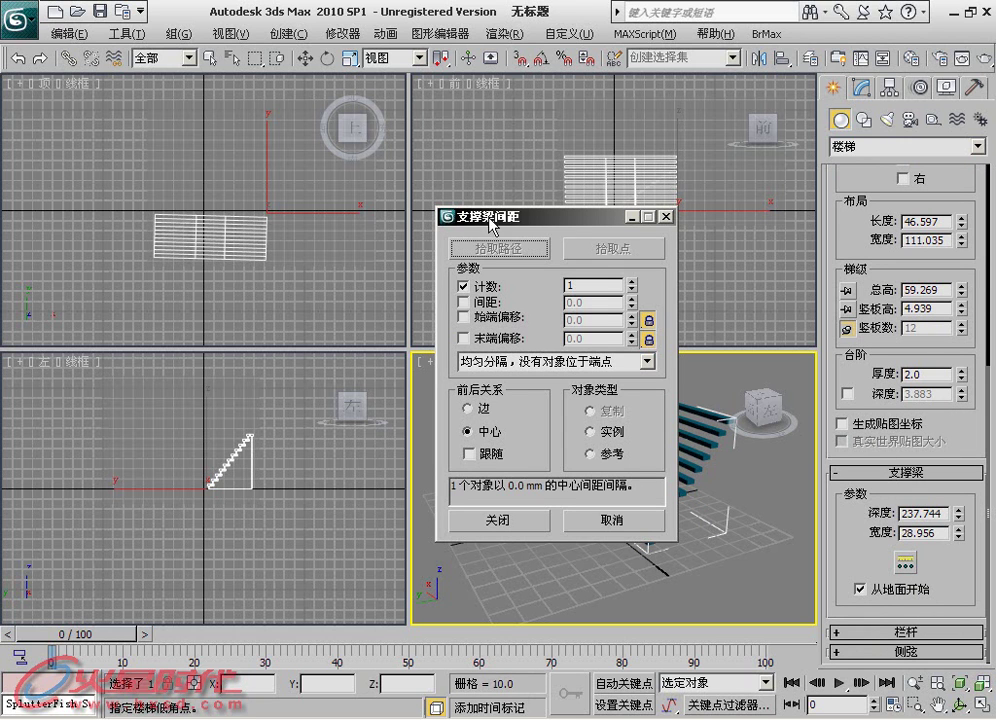
pyautogui.click(598, 362)
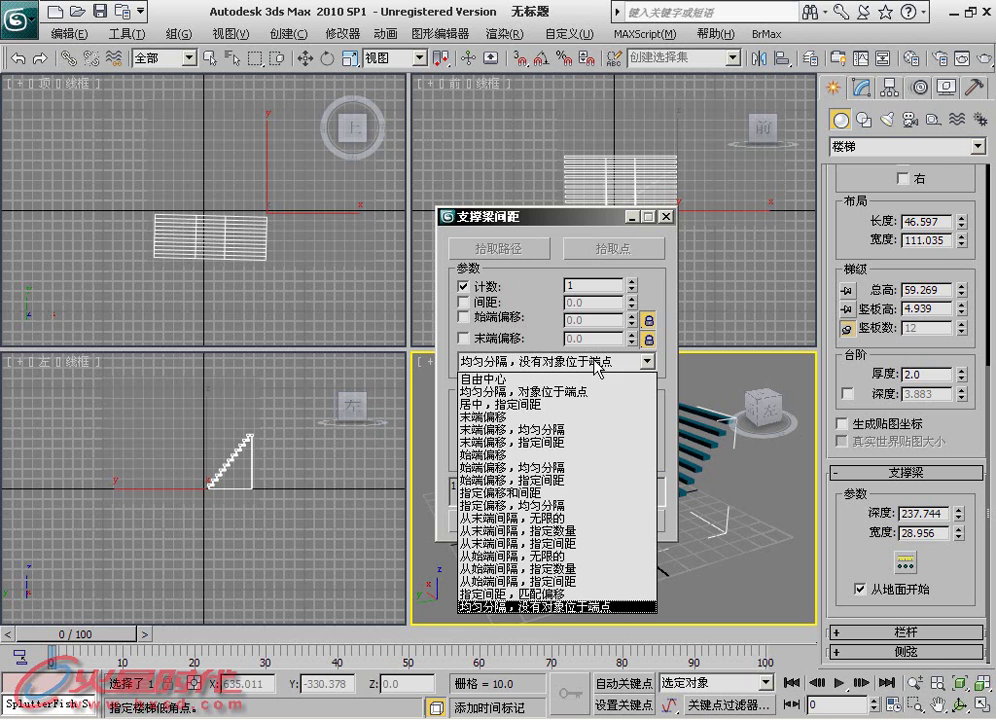
pyautogui.click(603, 366)
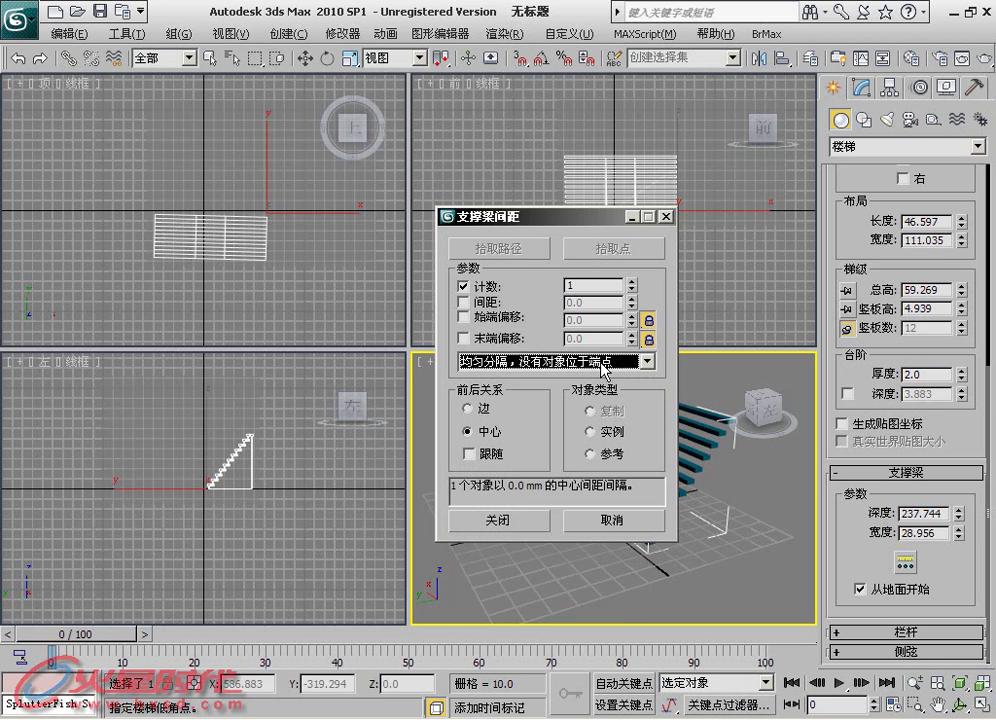
pyautogui.click(664, 216)
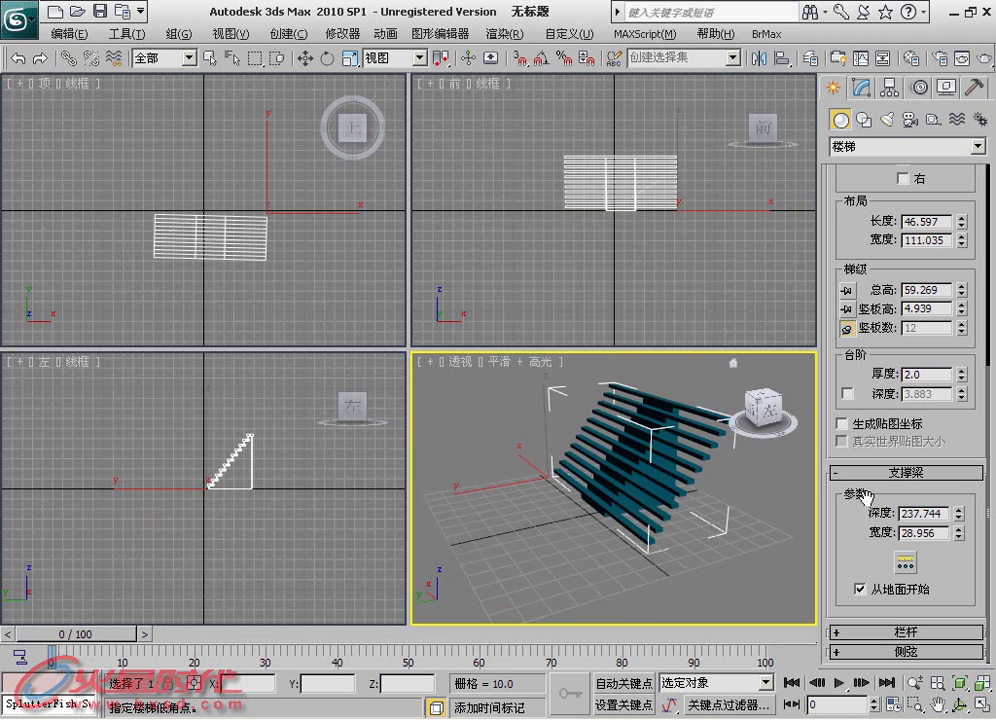
# - Toggle the carriage's Spring from floor option, leaving it starting from the ground
pyautogui.click(860, 590)
pyautogui.click(860, 590)
pyautogui.click(860, 590)
pyautogui.click(860, 590)
pyautogui.click(860, 590)
pyautogui.click(860, 590)
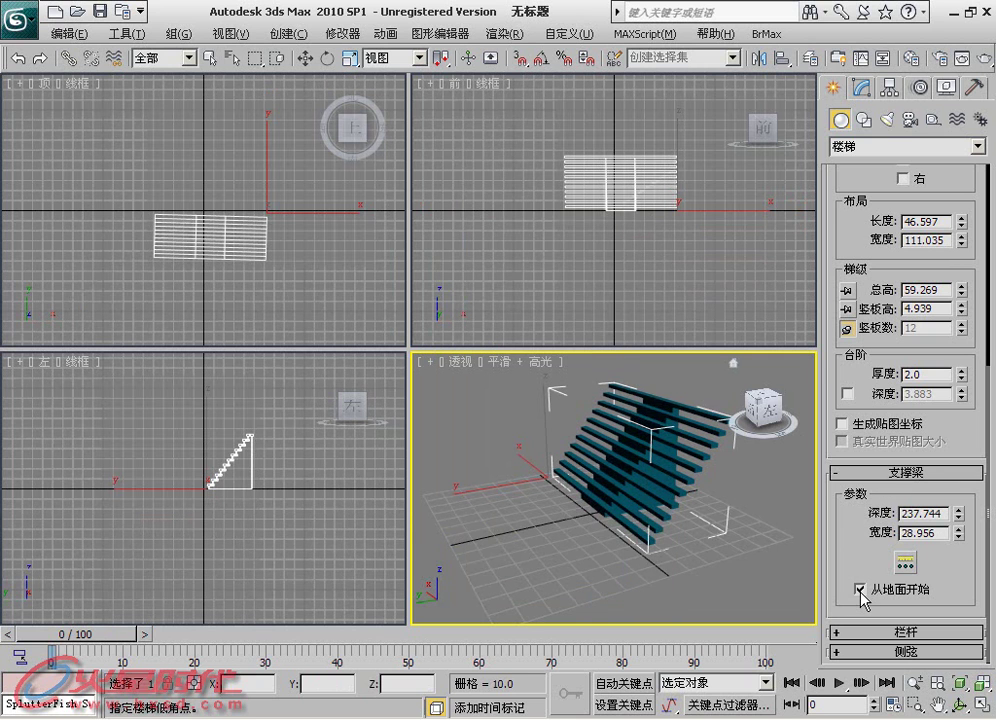
pyautogui.scroll(2, 860, 450)
pyautogui.scroll(3, 860, 480)
pyautogui.scroll(3, 870, 470)
# - Swap the carriage for side stringers and set their width to 22.38 with offset 28.24
pyautogui.click(880, 442)
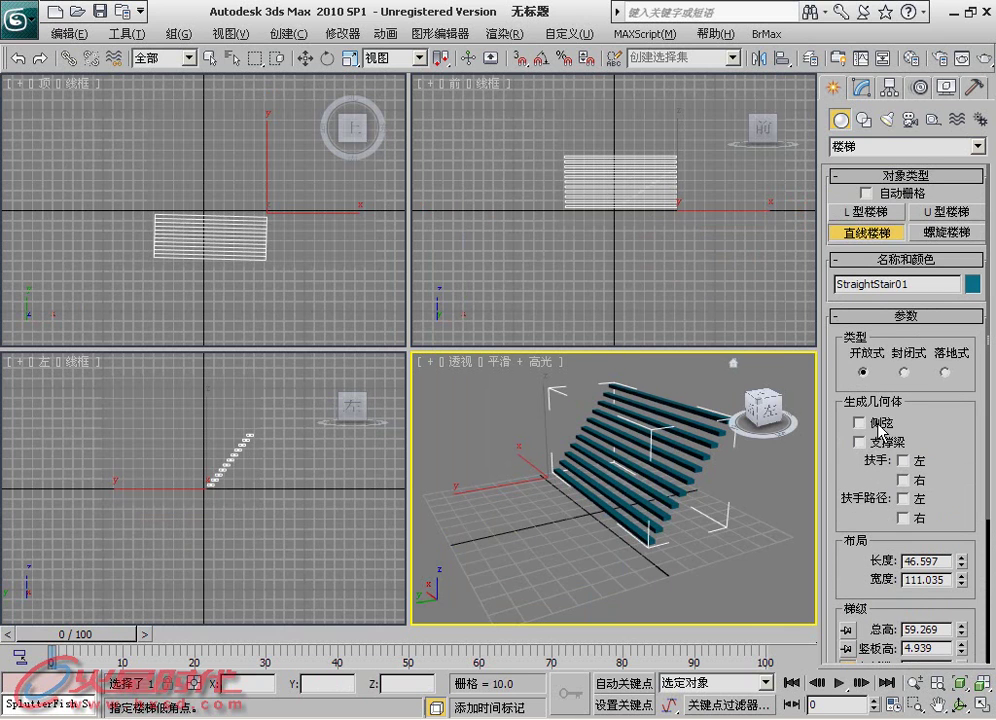
pyautogui.click(881, 423)
pyautogui.moveTo(858, 462); pyautogui.dragTo(858, 250)
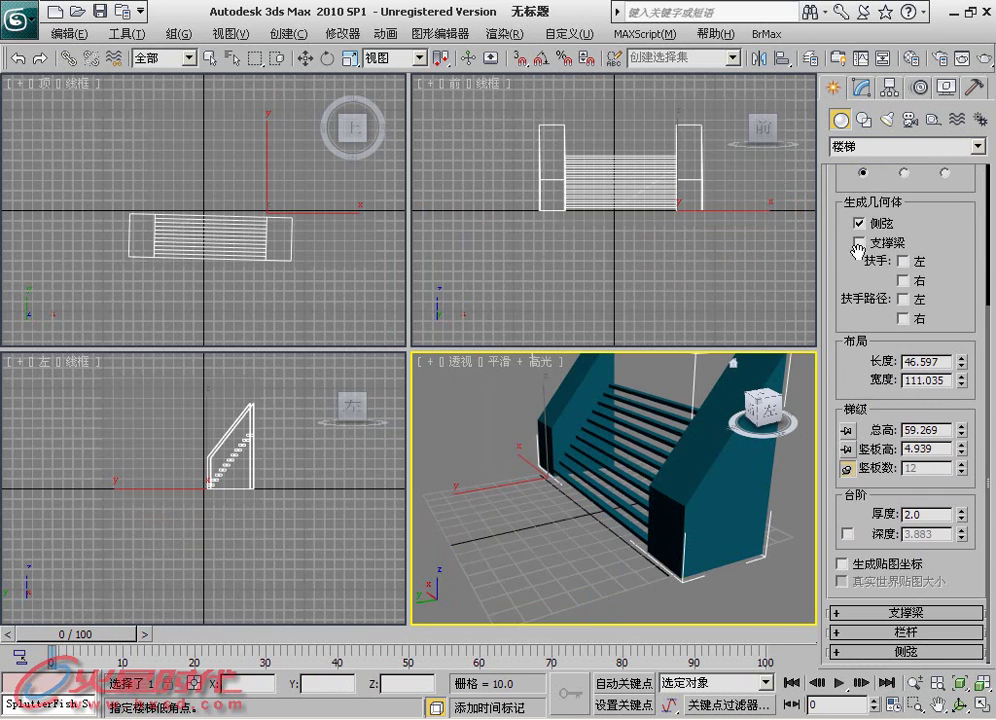
pyautogui.click(880, 652)
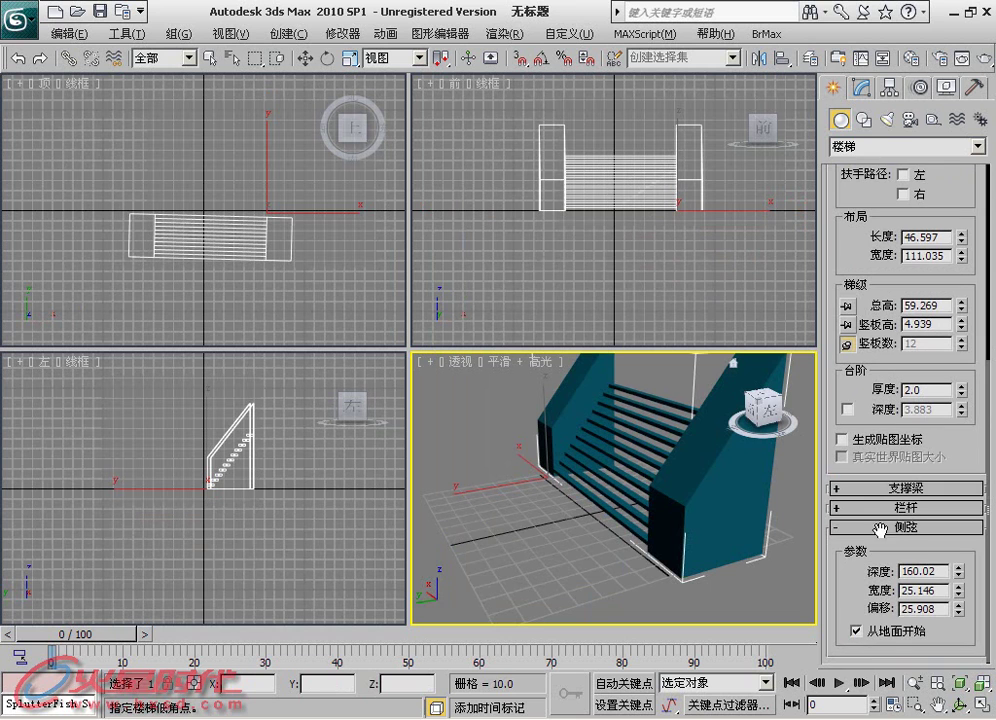
pyautogui.moveTo(958, 590)
pyautogui.mouseDown()
pyautogui.moveTo(957, 581)
pyautogui.moveTo(962, 612)
pyautogui.mouseUp()
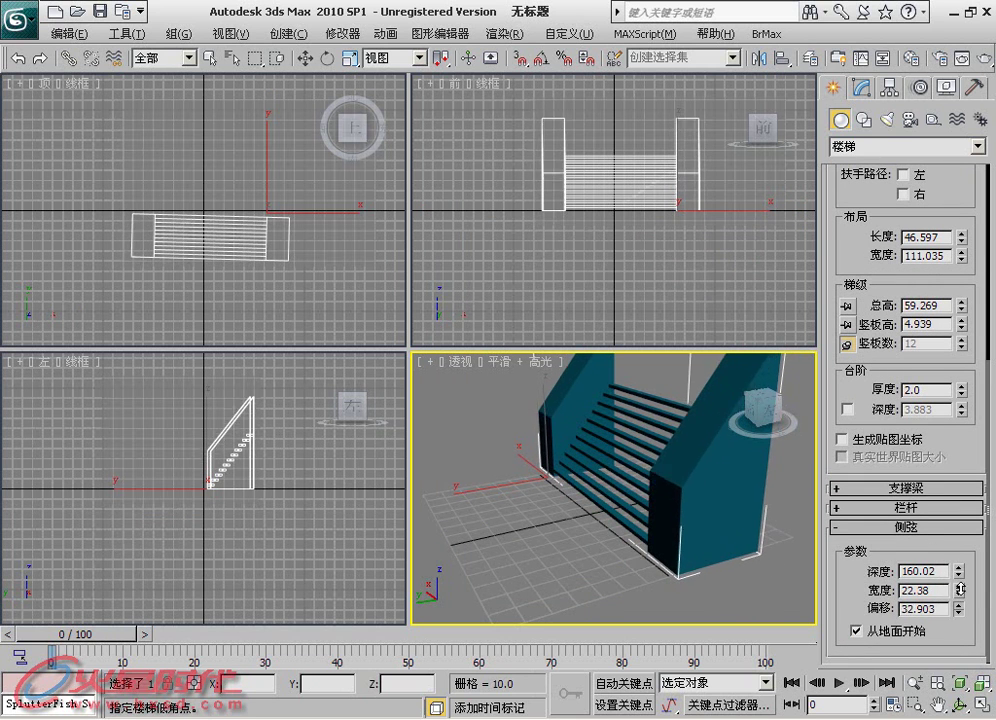
# - Toggle the stringers' Spring from floor option off and on, ending with it enabled
pyautogui.click(869, 630)
pyautogui.click(880, 631)
pyautogui.click(892, 632)
pyautogui.click(903, 633)
pyautogui.click(905, 634)
pyautogui.click(905, 633)
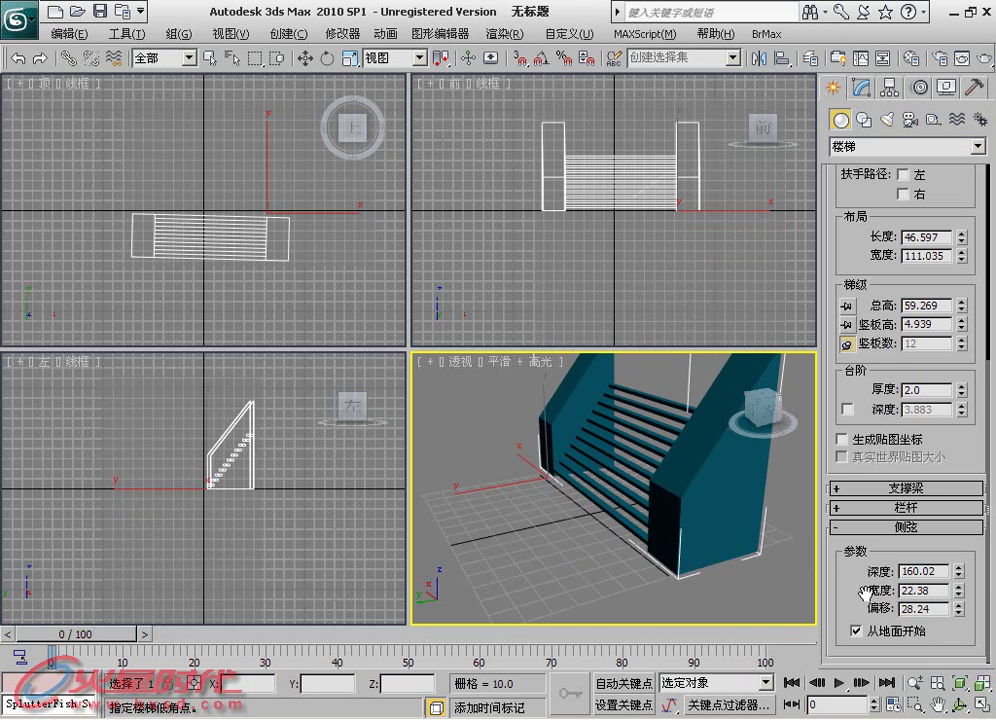
pyautogui.scroll(3, 862, 556)
pyautogui.scroll(1, 868, 580)
pyautogui.scroll(3, 876, 607)
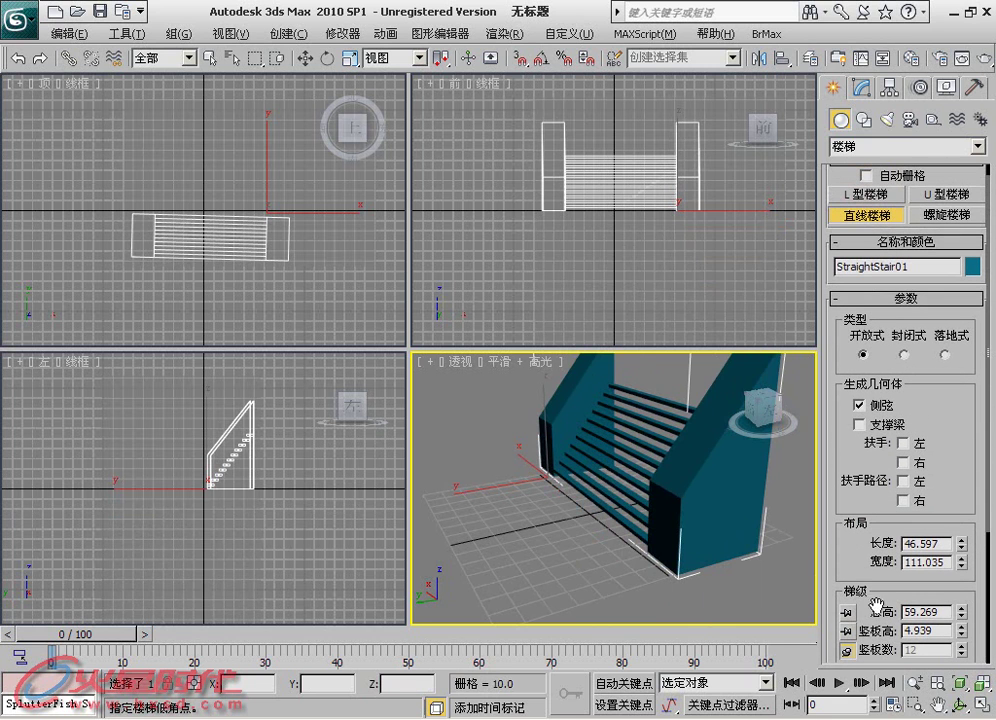
# - Turn off the side stringers and add left and right handrails
pyautogui.click(880, 411)
pyautogui.click(903, 444)
pyautogui.click(904, 462)
pyautogui.scroll(-4, 865, 469)
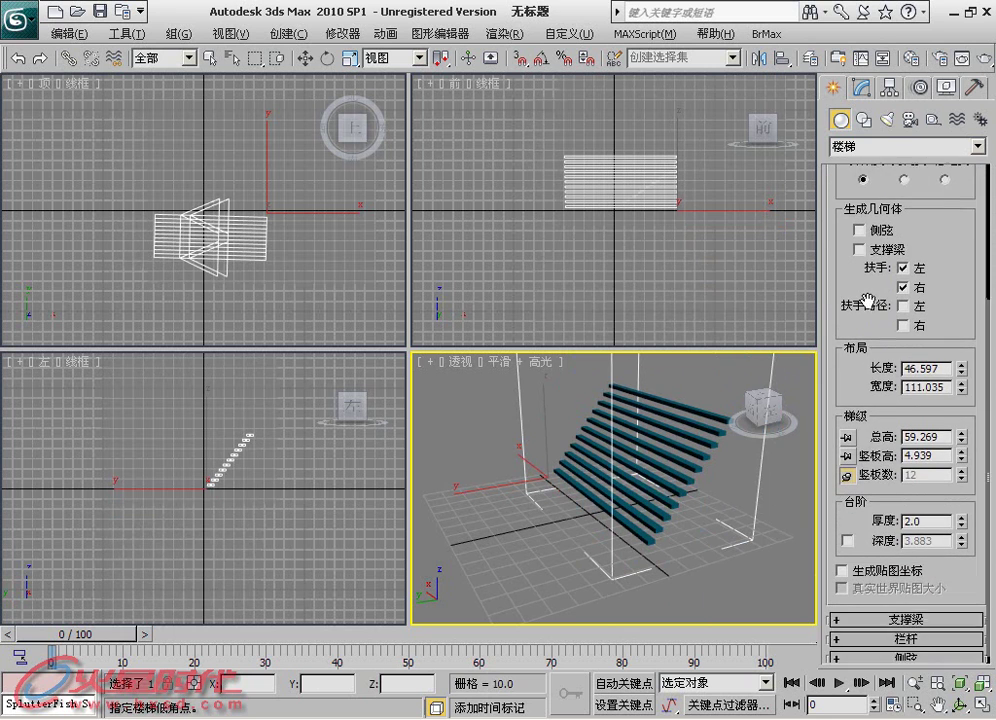
pyautogui.click(872, 642)
pyautogui.scroll(-3, 845, 549)
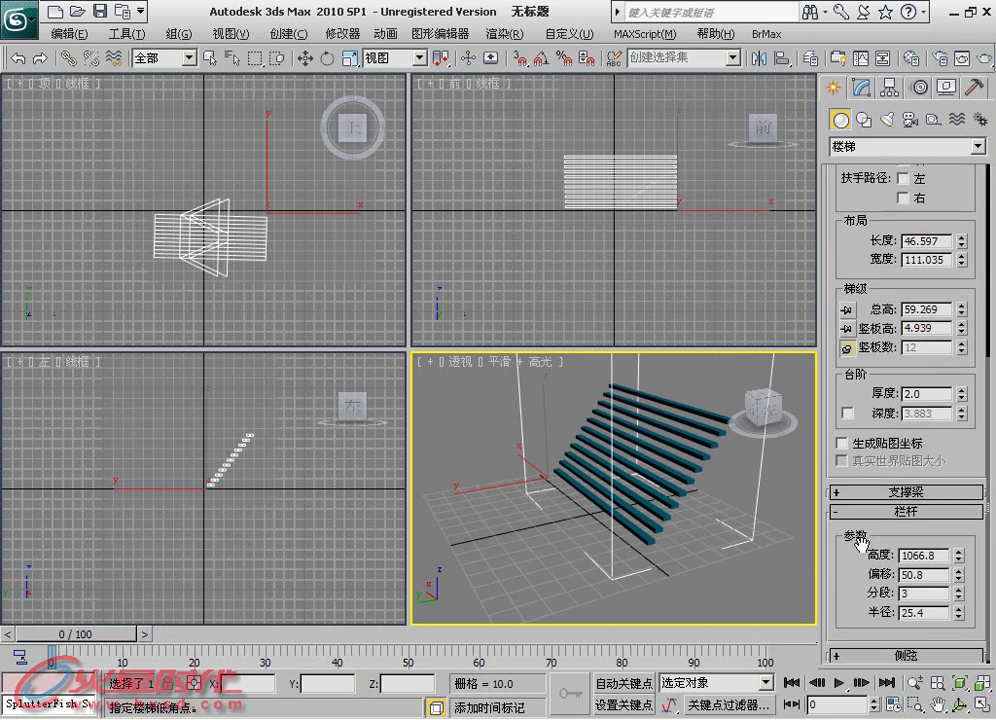
# - Set the railings to height 30.297, offset 27.94 and radius 5.588
pyautogui.moveTo(957, 557)
pyautogui.mouseDown()
pyautogui.moveTo(953, 657)
pyautogui.moveTo(953, 648)
pyautogui.mouseUp()
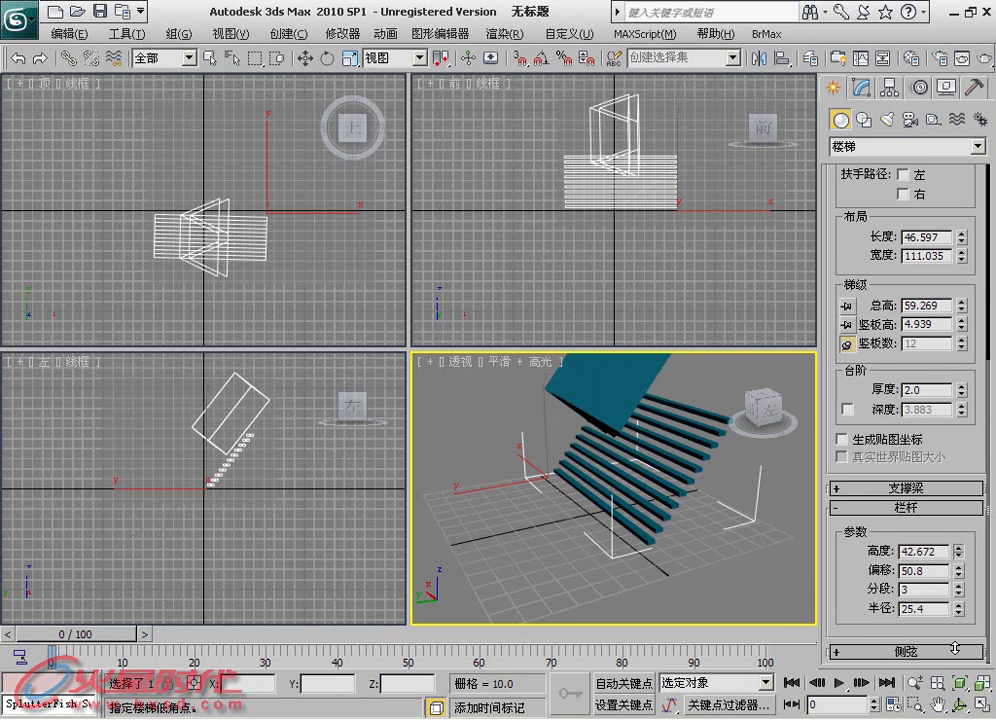
pyautogui.moveTo(960, 578); pyautogui.dragTo(961, 598)
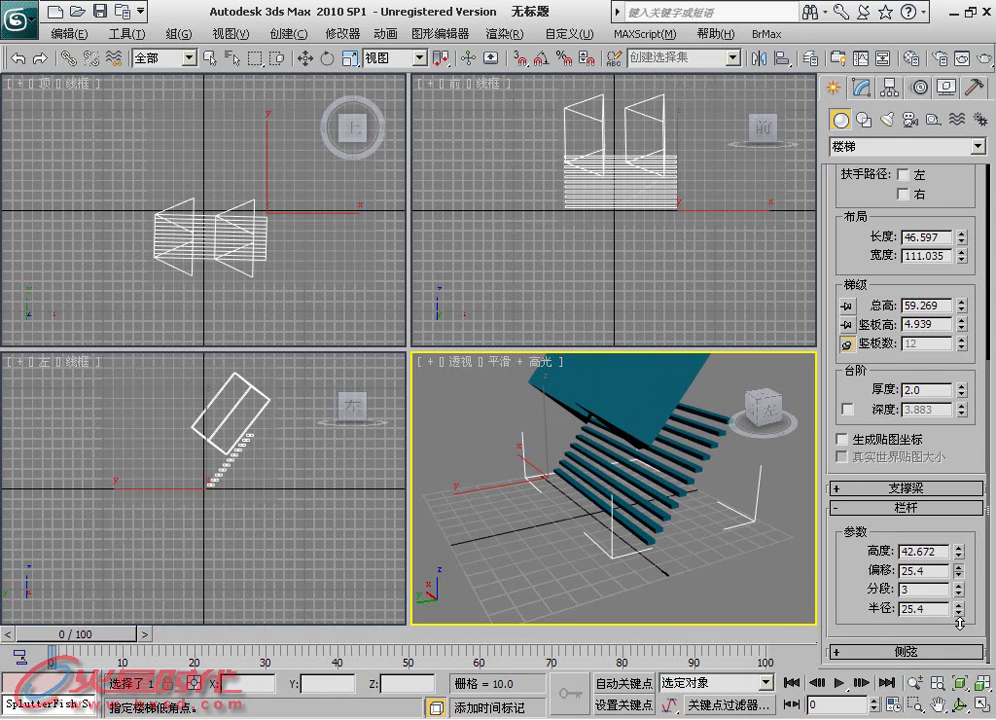
pyautogui.moveTo(960, 612); pyautogui.dragTo(958, 683)
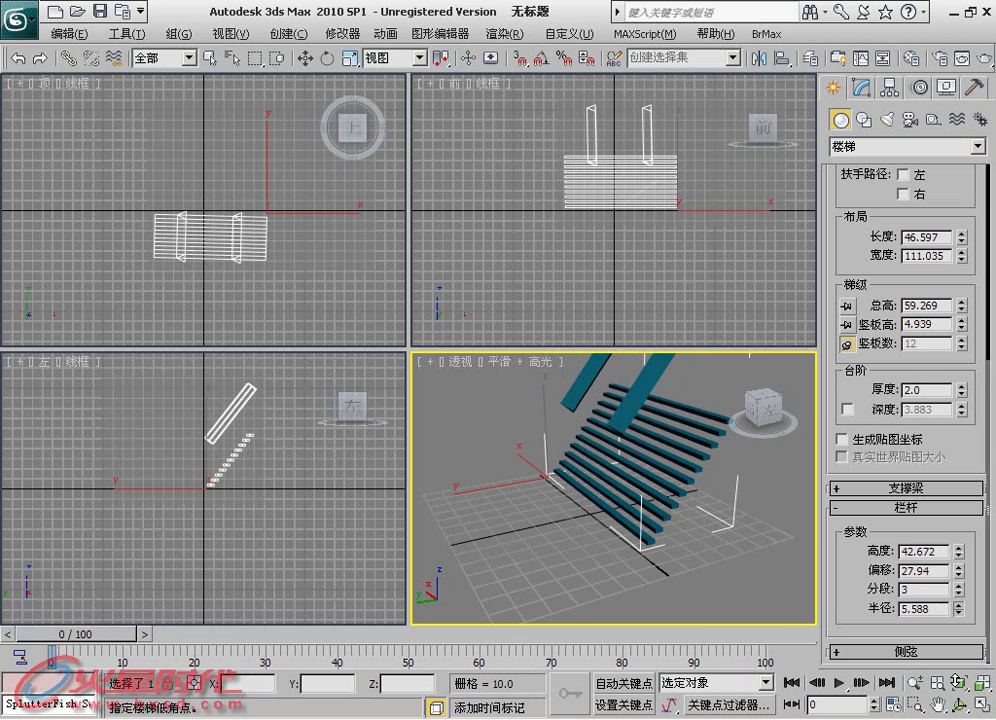
pyautogui.moveTo(725, 542); pyautogui.dragTo(670, 583, button='middle')
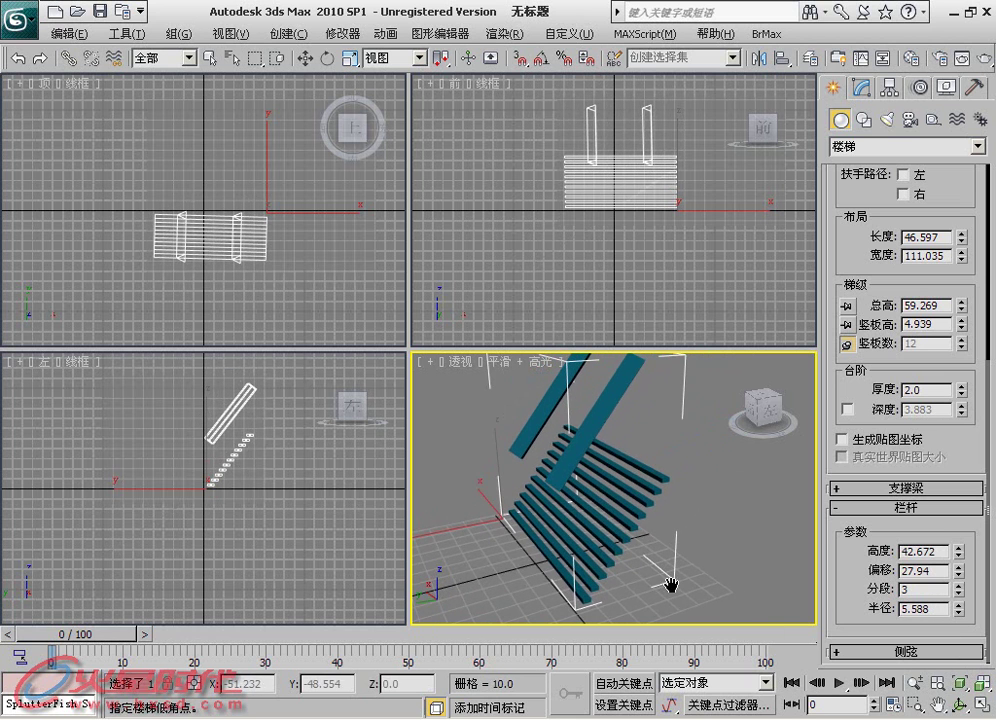
pyautogui.moveTo(960, 558); pyautogui.dragTo(958, 600)
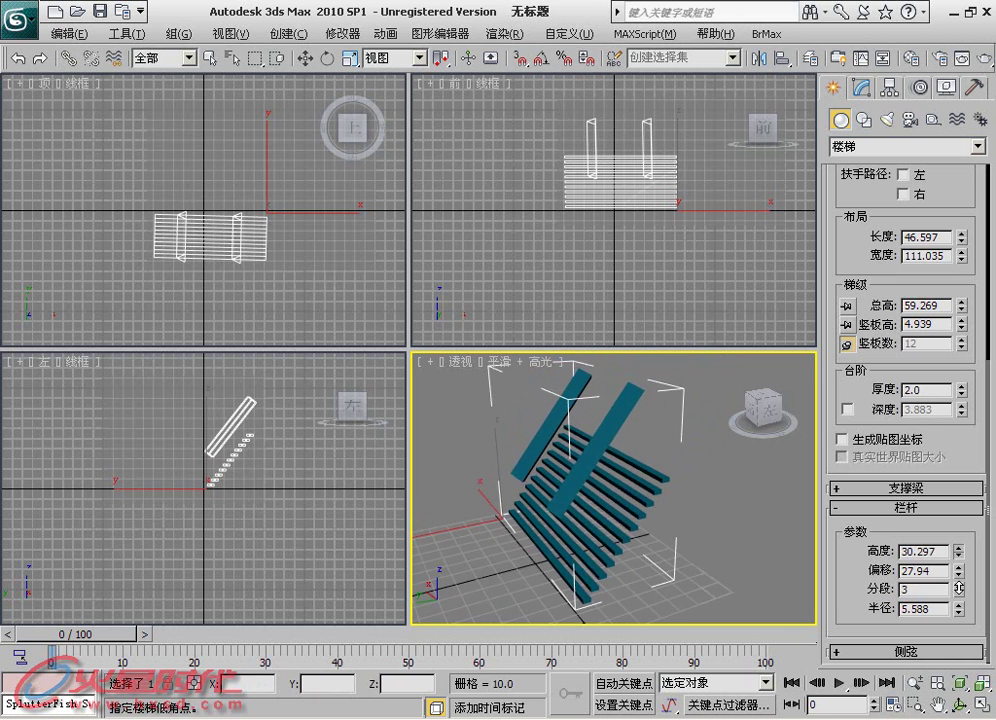
pyautogui.click(856, 510)
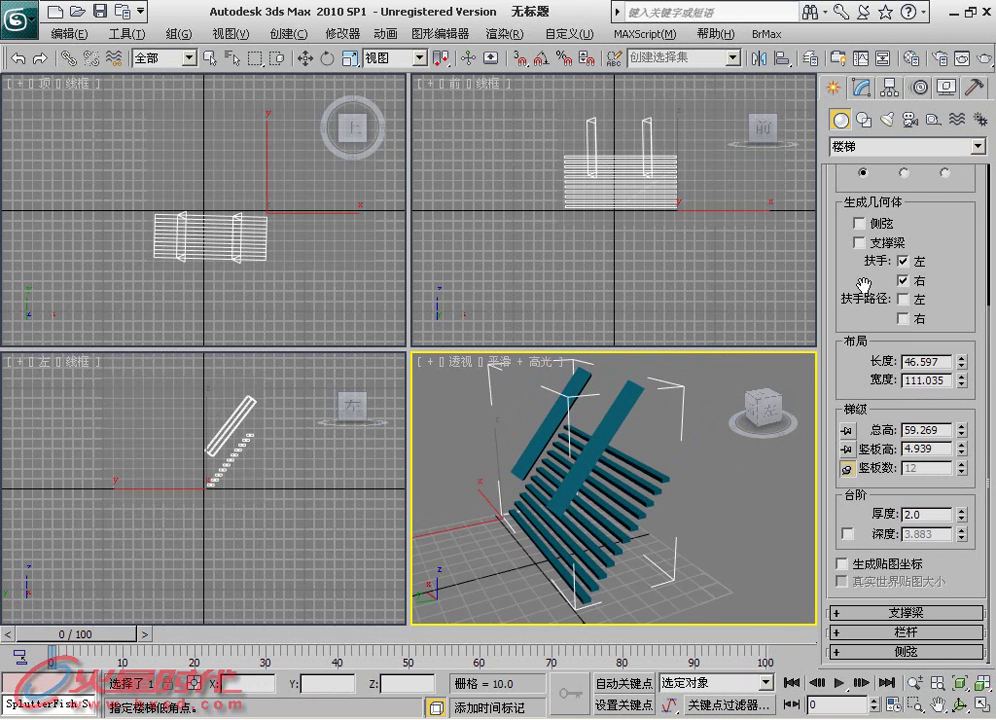
# - Replace the left and right handrails with left and right rail paths
pyautogui.click(904, 262)
pyautogui.click(904, 281)
pyautogui.click(904, 299)
pyautogui.click(904, 319)
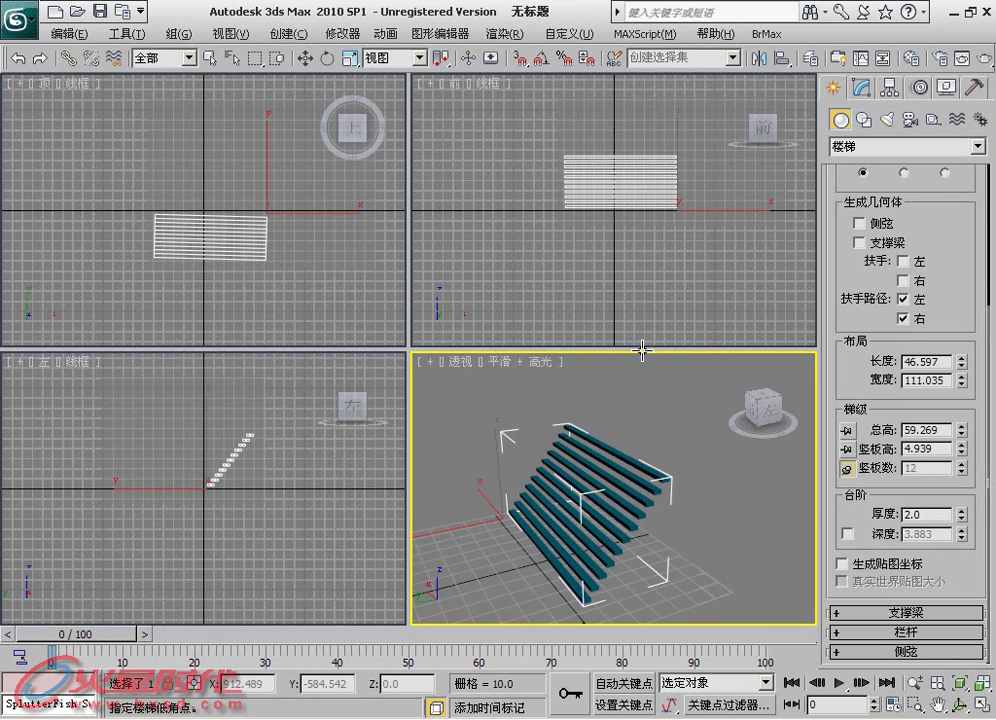
# - Show the Perspective view as wireframe and change the stair length to 65.702
pyautogui.click(538, 368)
pyautogui.click(550, 414)
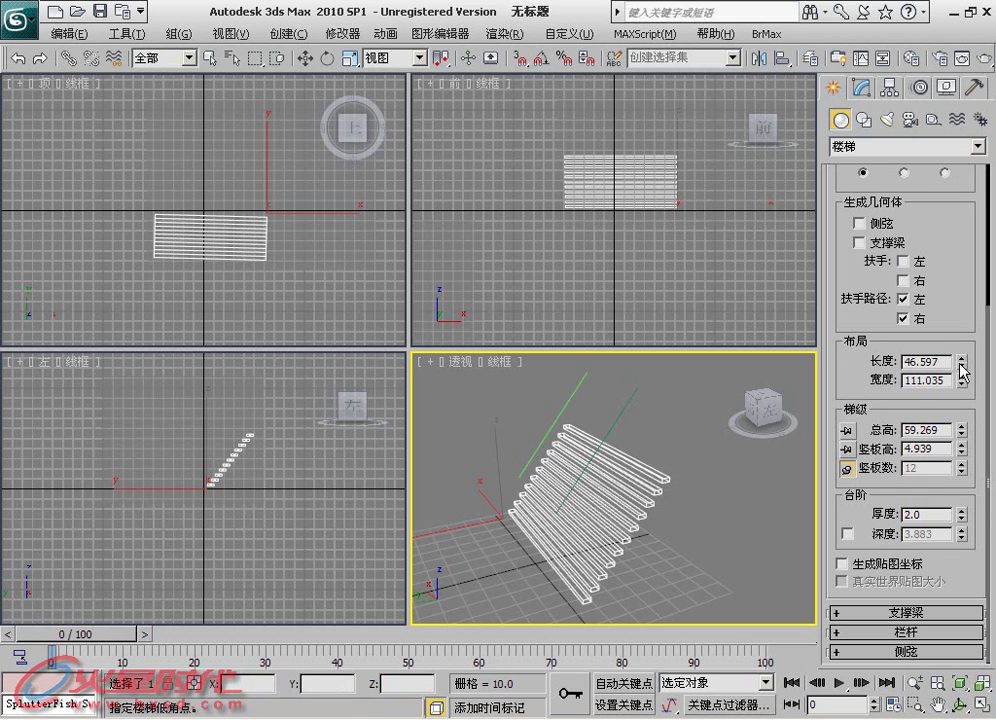
pyautogui.moveTo(964, 372)
pyautogui.mouseDown()
pyautogui.moveTo(962, 345)
pyautogui.moveTo(963, 385)
pyautogui.moveTo(922, 399)
pyautogui.mouseUp()
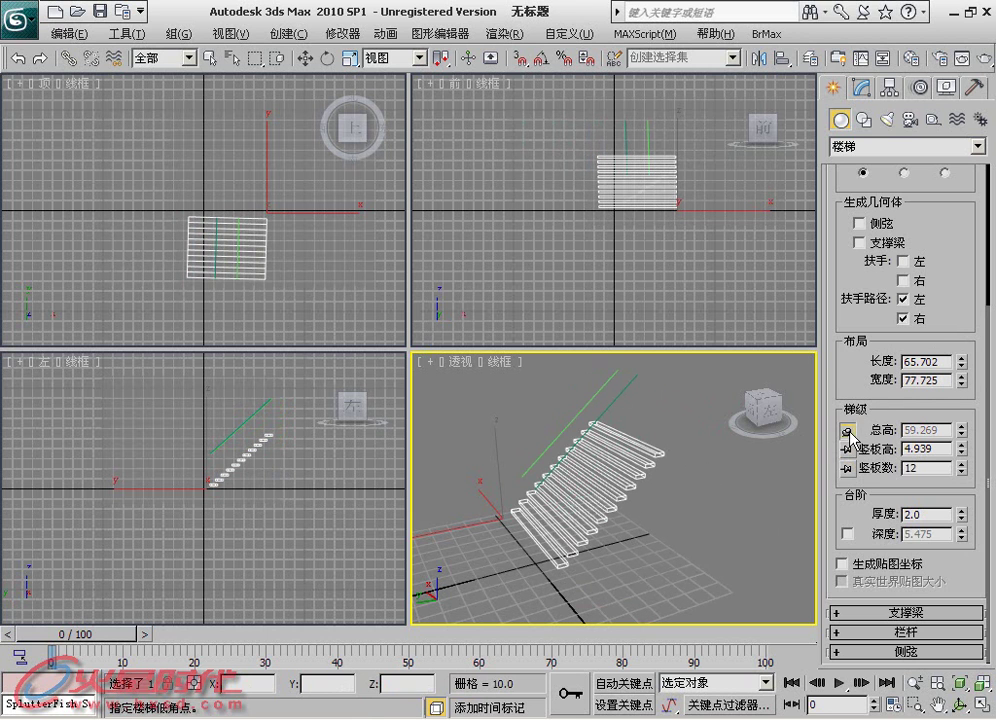
# - Juggle the height lock pins and cut the stair to 6 risers, 32.329 total height
pyautogui.click(849, 449)
pyautogui.click(849, 431)
pyautogui.moveTo(962, 452)
pyautogui.mouseDown()
pyautogui.moveTo(953, 433)
pyautogui.moveTo(966, 419)
pyautogui.moveTo(885, 467)
pyautogui.mouseUp()
pyautogui.click(853, 449)
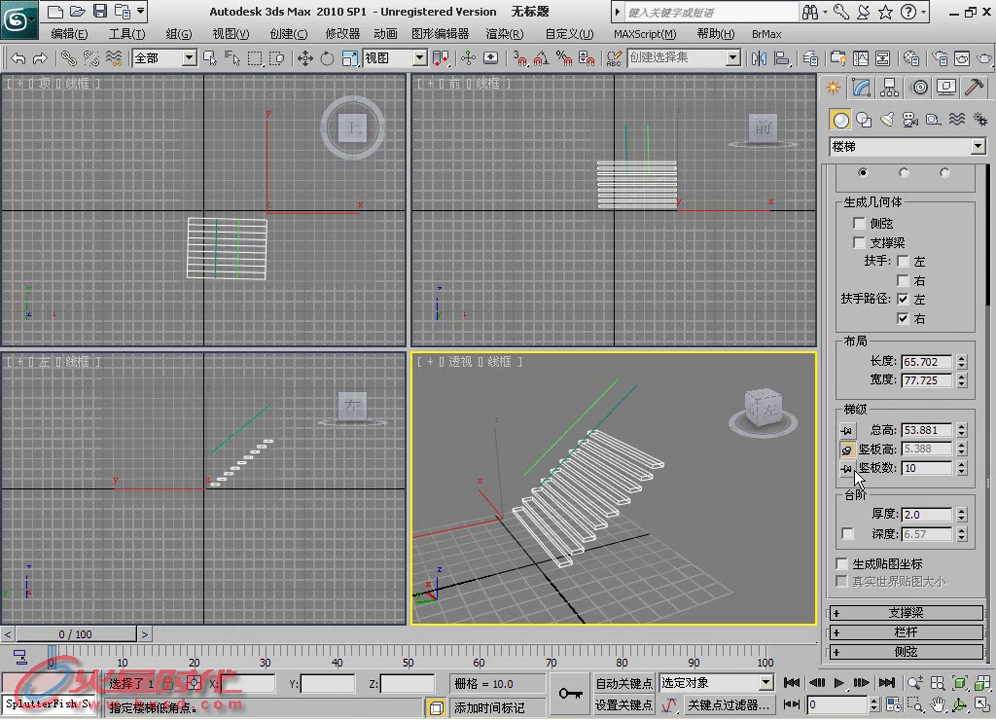
pyautogui.doubleClick(963, 464)
pyautogui.moveTo(963, 470); pyautogui.dragTo(963, 480)
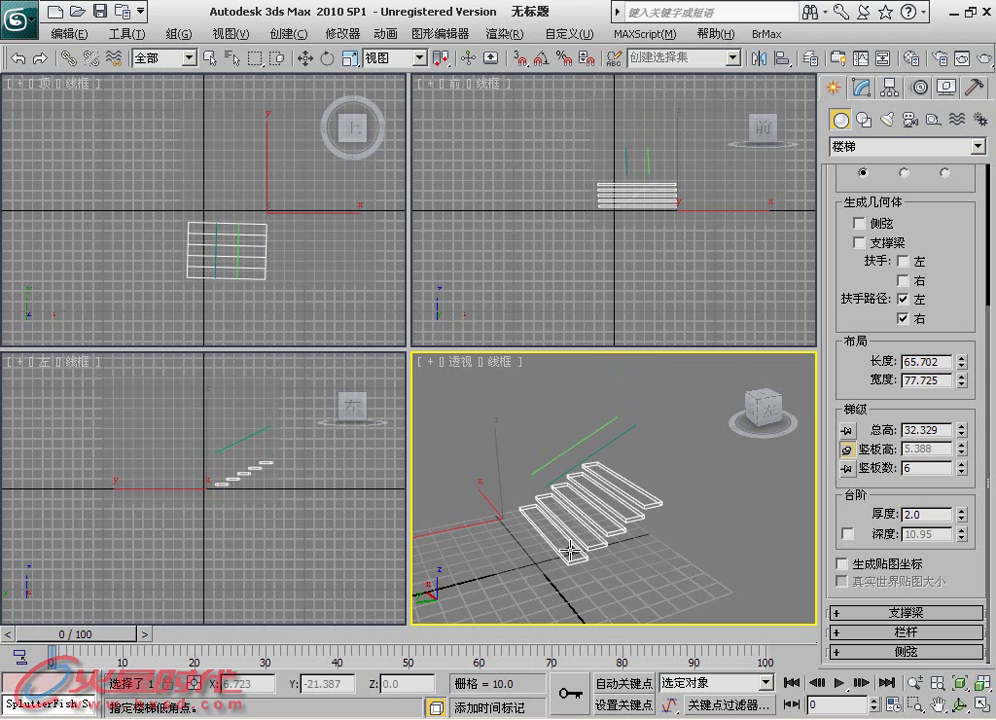
# - Make the treads 2.7 thick and give them a custom depth of 13.797
pyautogui.moveTo(931, 516); pyautogui.dragTo(880, 515)
pyautogui.moveTo(960, 514)
pyautogui.mouseDown()
pyautogui.moveTo(967, 460)
pyautogui.moveTo(967, 478)
pyautogui.mouseUp()
pyautogui.click(848, 534)
pyautogui.moveTo(955, 539); pyautogui.dragTo(957, 514)
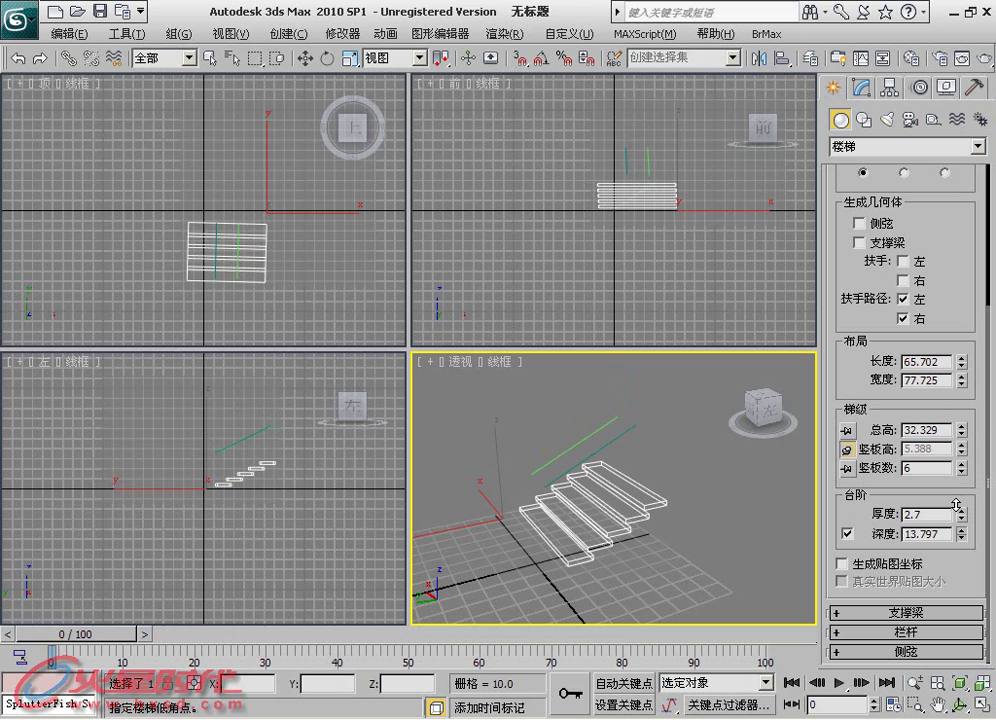